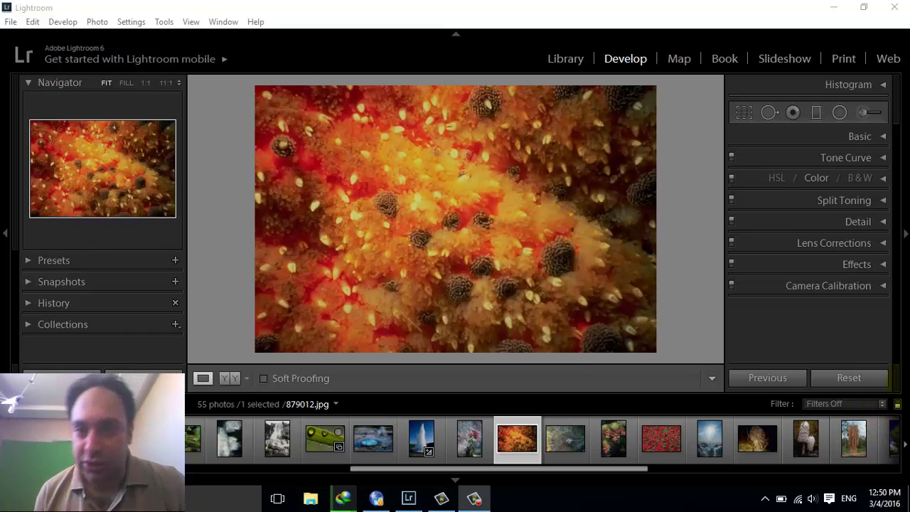
- Switch to the Map module to see the Hybrid-style map and 55-photo filmstrip
{"action": "left_click", "coordinate": [681, 58]}
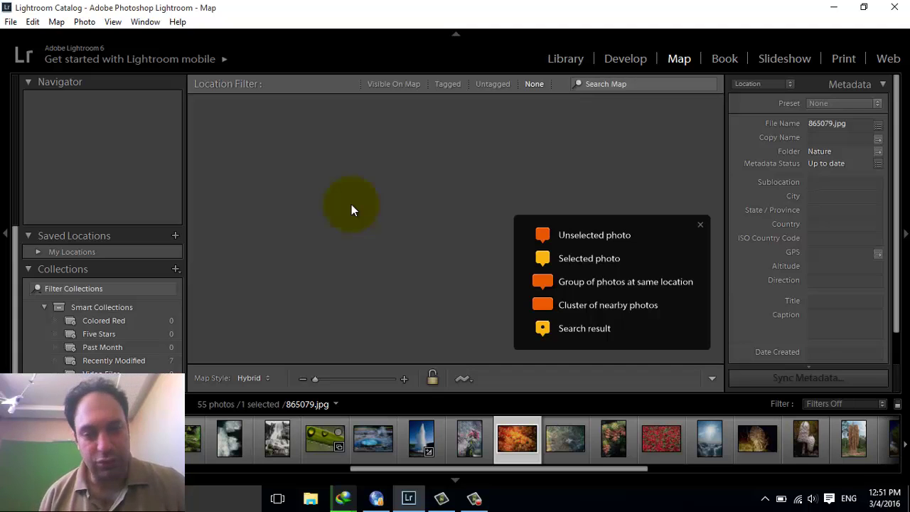
- Open the Book module and scroll through the 110-page Standard Landscape book spreads
{"action": "left_click", "coordinate": [725, 59]}
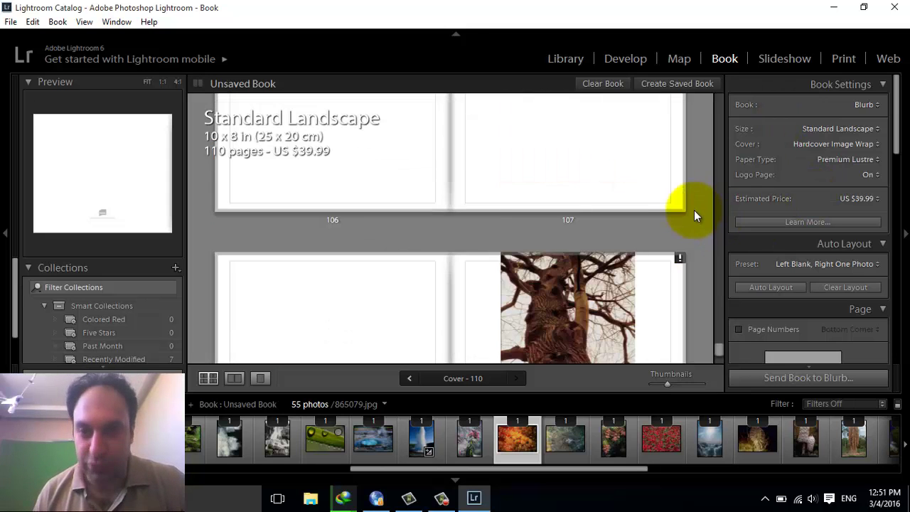
{"action": "scroll", "coordinate": [695, 213], "scroll_direction": "up", "scroll_amount": 2}
{"action": "scroll", "coordinate": [696, 219], "scroll_direction": "up", "scroll_amount": 2}
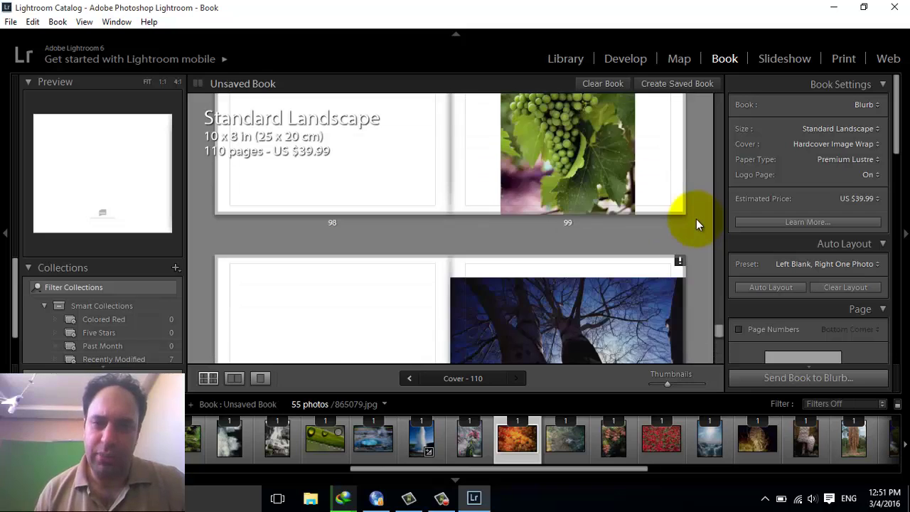
{"action": "scroll", "coordinate": [696, 218], "scroll_direction": "up", "scroll_amount": 2}
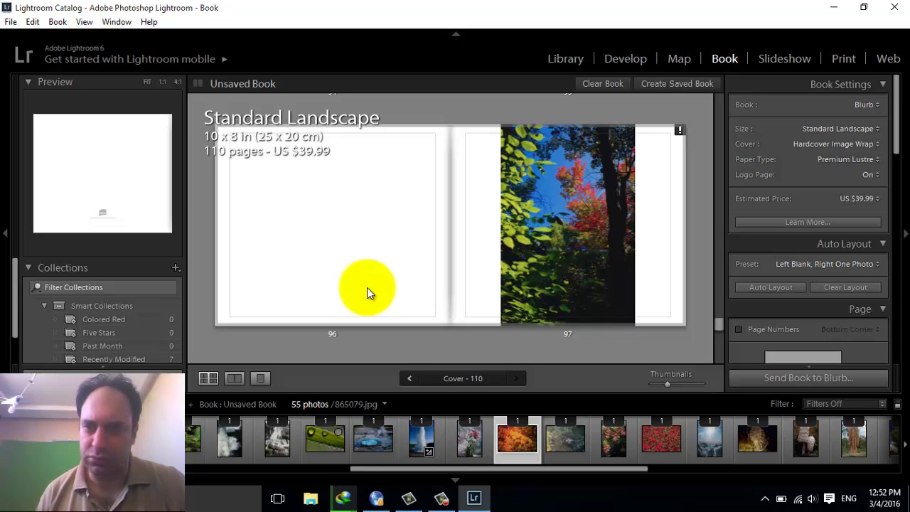
- Open the Slideshow module with a stroke border and cast shadow on the photo
{"action": "left_click", "coordinate": [760, 59]}
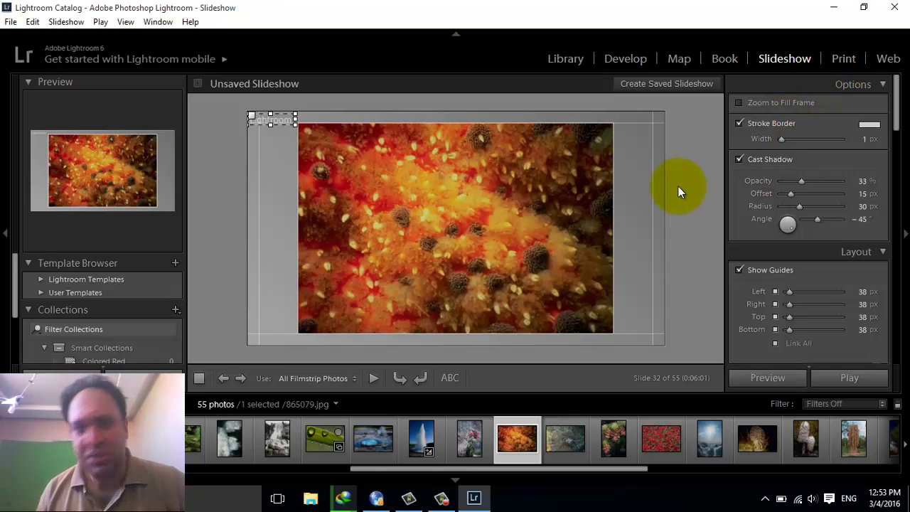
{"action": "left_click", "coordinate": [740, 123]}
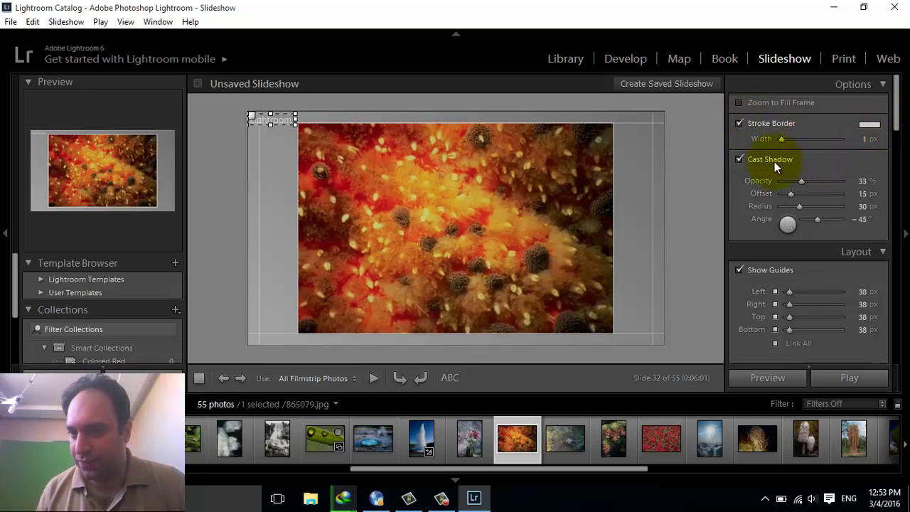
{"action": "left_click", "coordinate": [740, 158]}
{"action": "left_click", "coordinate": [736, 156]}
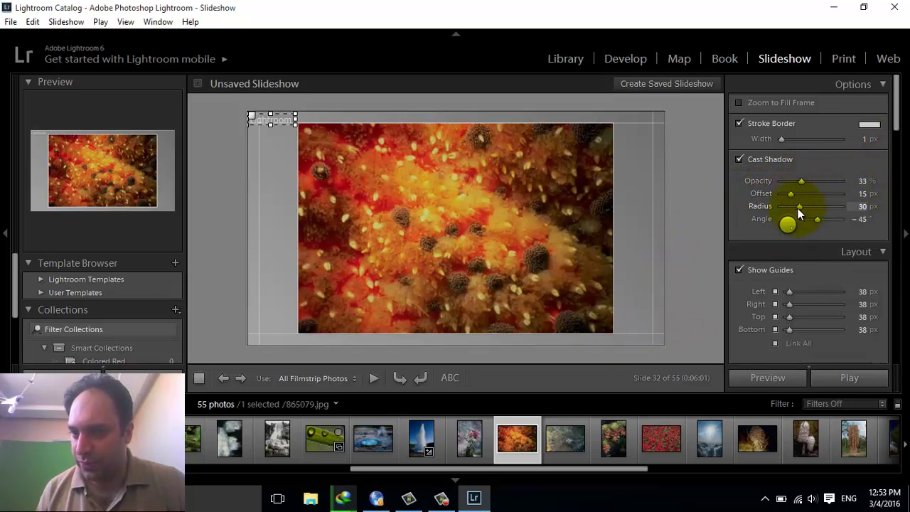
- Collapse and restore the right settings panel, then scroll down its options
{"action": "left_click", "coordinate": [904, 149]}
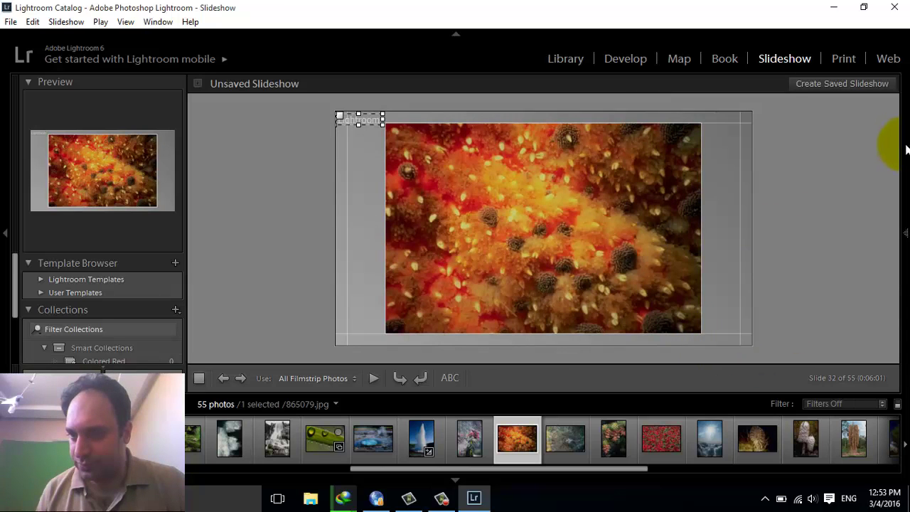
{"action": "left_click", "coordinate": [903, 148]}
{"action": "scroll", "coordinate": [897, 147], "scroll_direction": "down", "scroll_amount": 3}
{"action": "scroll", "coordinate": [897, 147], "scroll_direction": "down", "scroll_amount": 3}
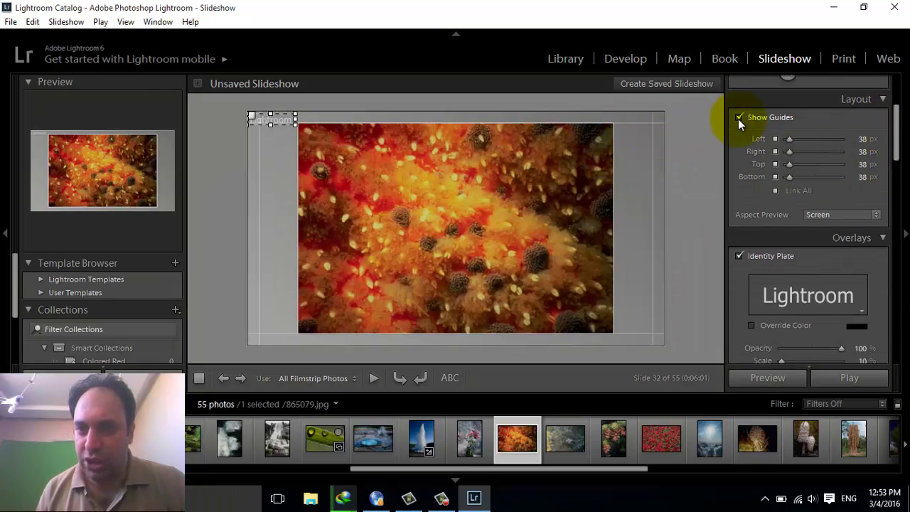
- Keep the layout guides shown and leave the identity plate at scale 10 after trying larger
{"action": "left_click", "coordinate": [738, 119]}
{"action": "left_click", "coordinate": [738, 119]}
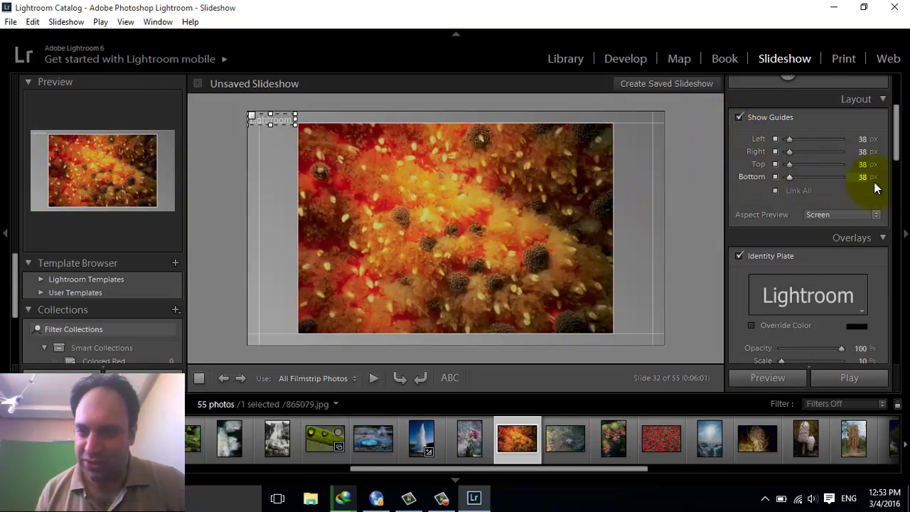
{"action": "mouse_move", "coordinate": [899, 160]}
{"action": "left_mouse_down"}
{"action": "mouse_move", "coordinate": [898, 192]}
{"action": "mouse_move", "coordinate": [897, 177]}
{"action": "left_mouse_up"}
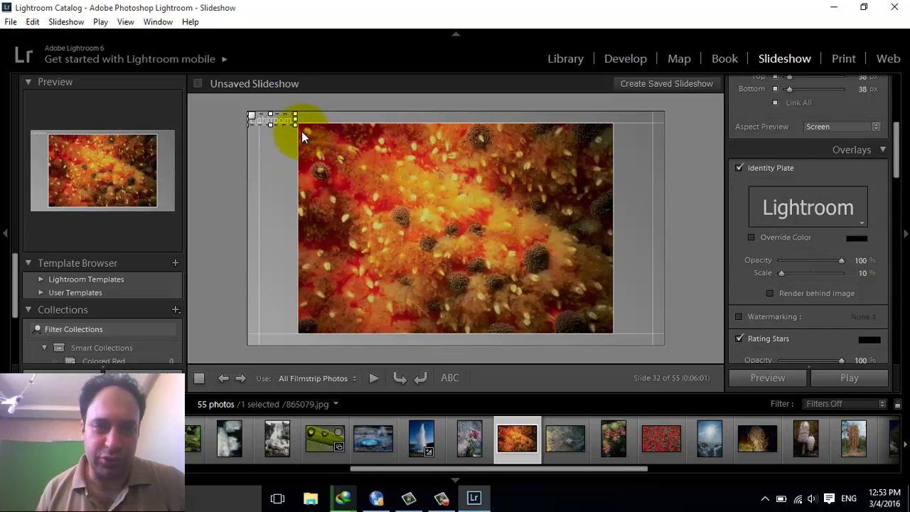
{"action": "mouse_move", "coordinate": [296, 124]}
{"action": "left_mouse_down"}
{"action": "mouse_move", "coordinate": [344, 167]}
{"action": "mouse_move", "coordinate": [301, 147]}
{"action": "left_mouse_up"}
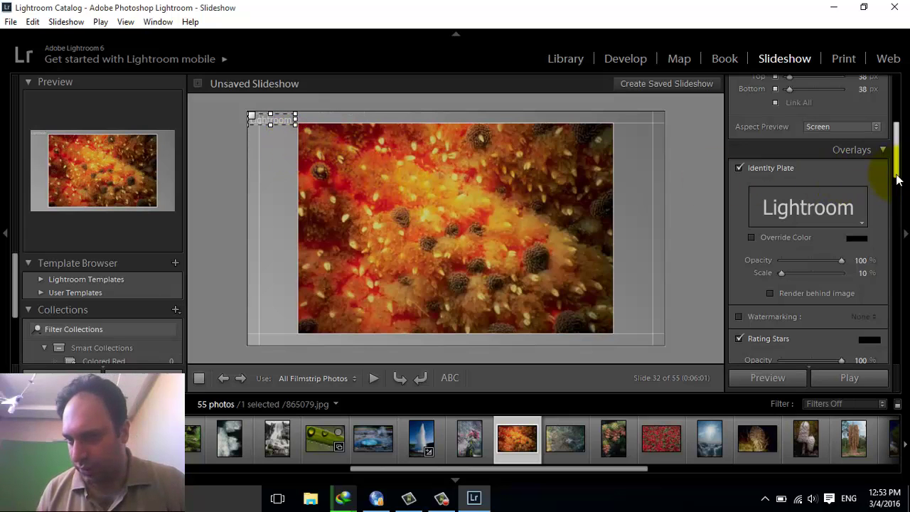
{"action": "left_click_drag", "start_coordinate": [897, 178], "coordinate": [897, 195]}
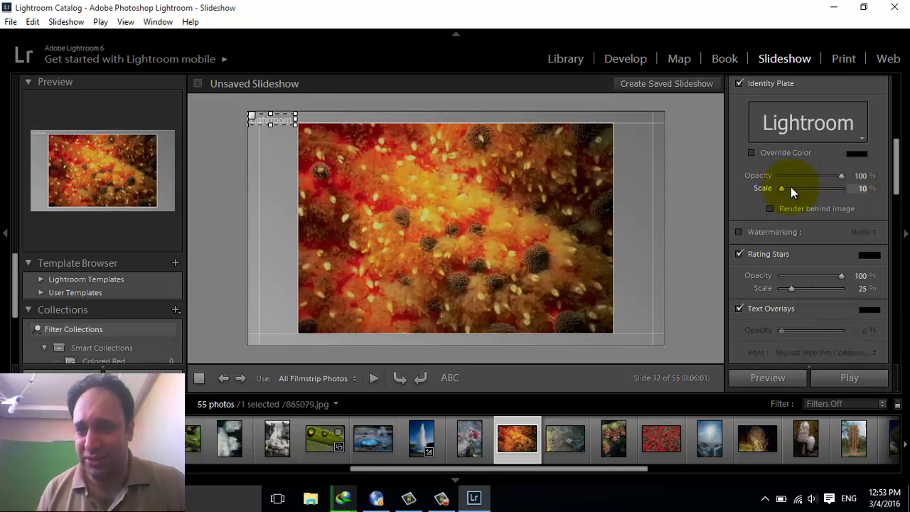
{"action": "mouse_move", "coordinate": [791, 188]}
{"action": "left_mouse_down"}
{"action": "mouse_move", "coordinate": [807, 188]}
{"action": "mouse_move", "coordinate": [783, 189]}
{"action": "left_mouse_up"}
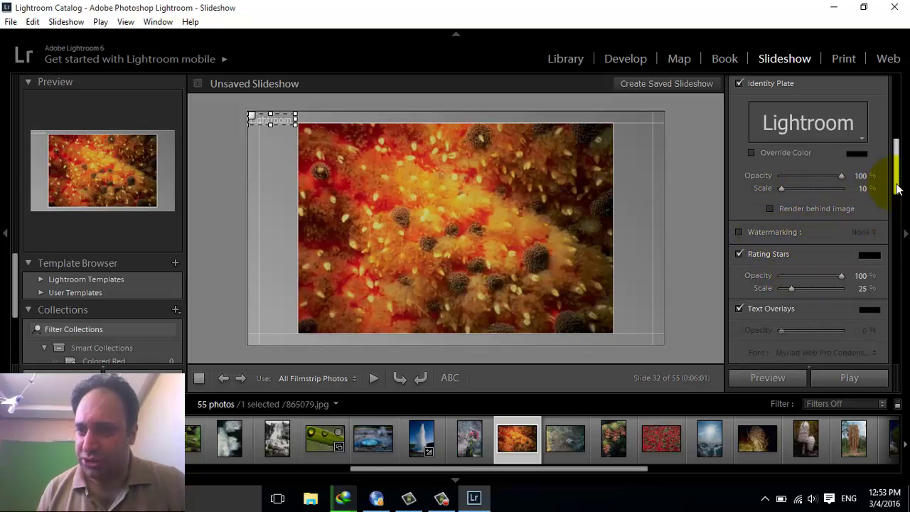
{"action": "scroll", "coordinate": [897, 188], "scroll_direction": "down", "scroll_amount": 3}
- Turn on watermarking, open the Watermark Editor, and cancel it, leaving the watermark at None
{"action": "left_click", "coordinate": [743, 126]}
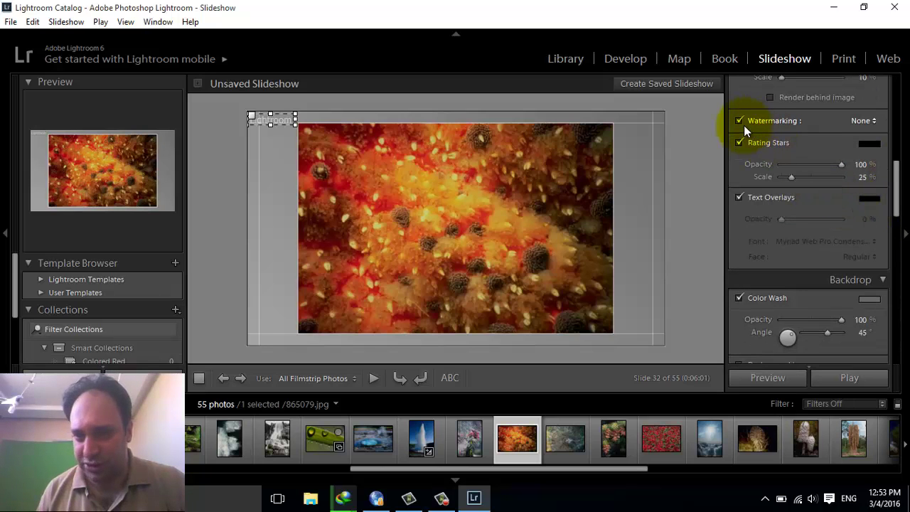
{"action": "left_click", "coordinate": [861, 121]}
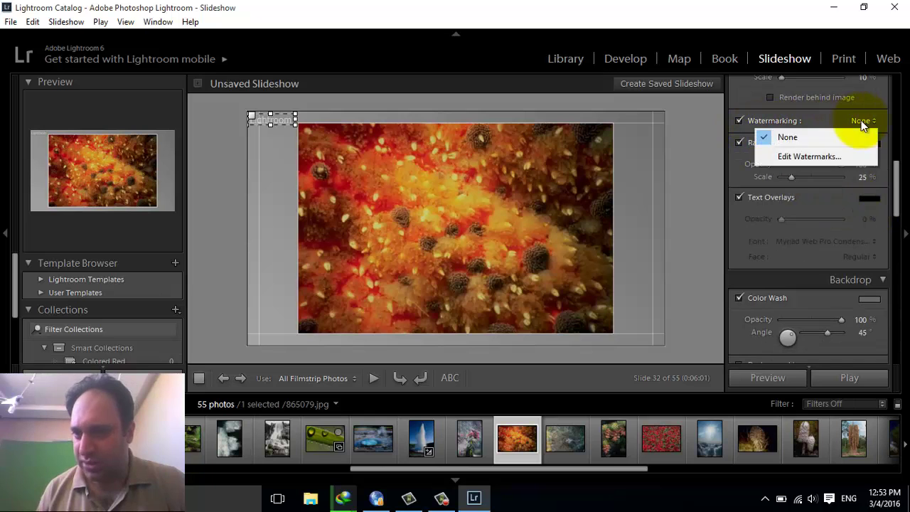
{"action": "left_click", "coordinate": [831, 157]}
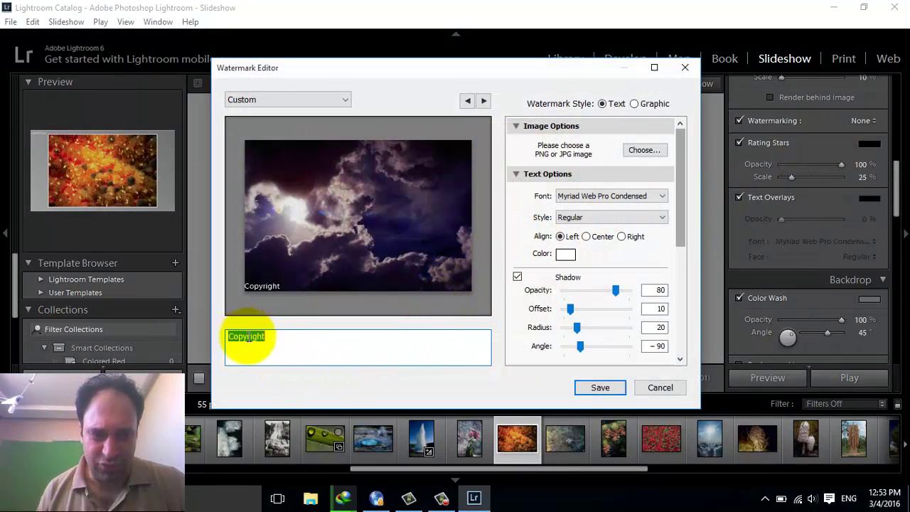
{"action": "left_click", "coordinate": [661, 387]}
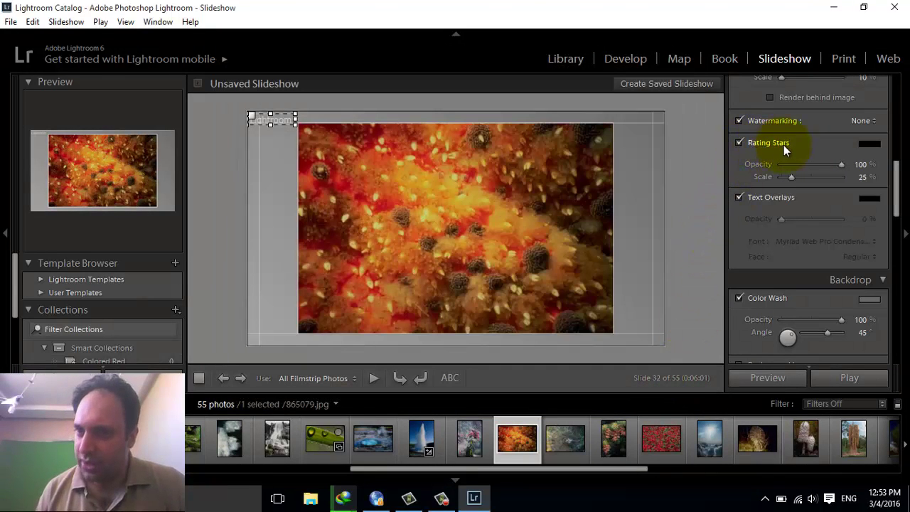
- Toggle Rating Stars off and back on, then scroll down to the Backdrop settings
{"action": "left_click", "coordinate": [736, 143]}
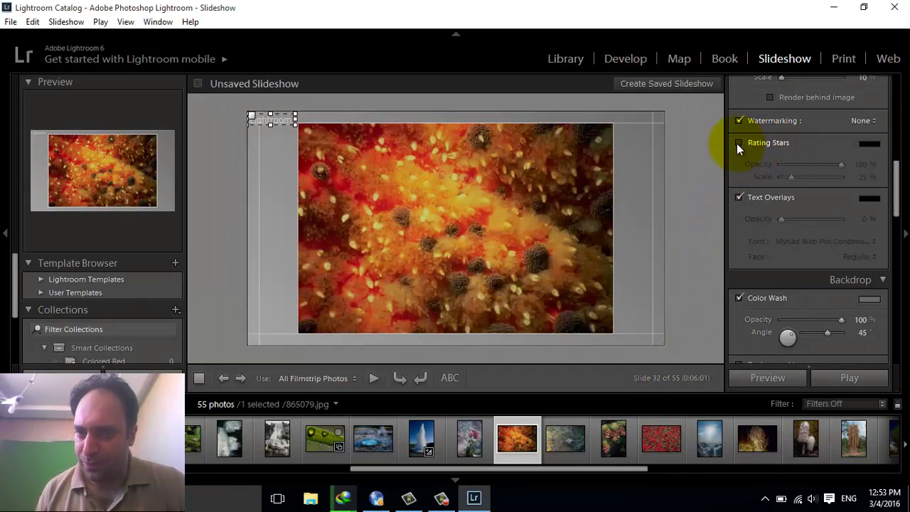
{"action": "left_click", "coordinate": [736, 144]}
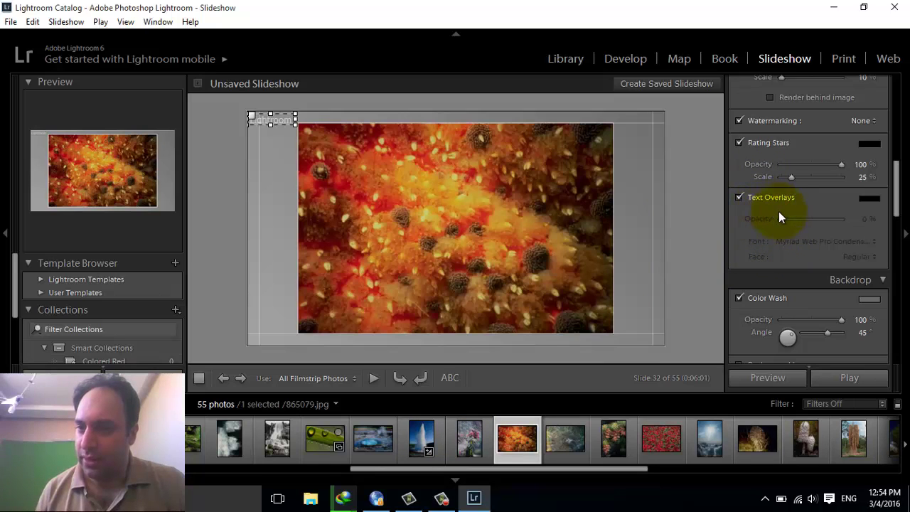
{"action": "left_click_drag", "start_coordinate": [897, 195], "coordinate": [900, 241]}
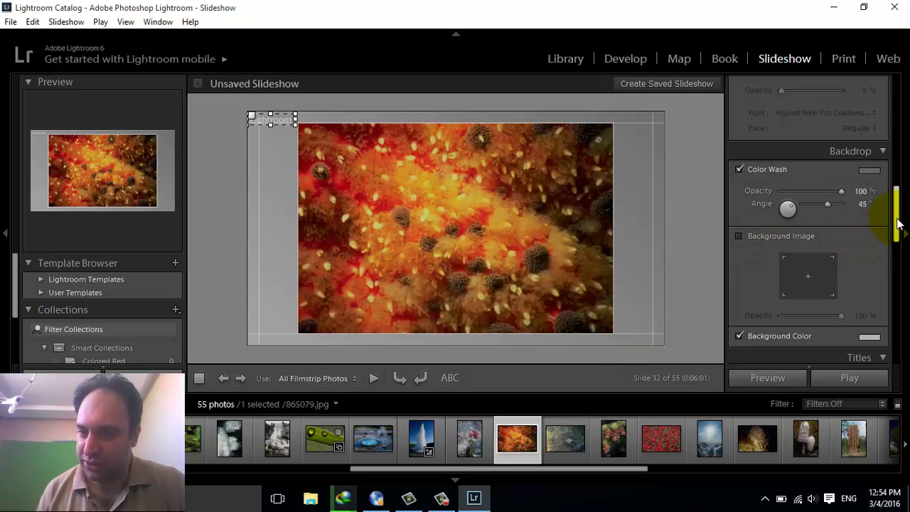
{"action": "left_click_drag", "start_coordinate": [895, 206], "coordinate": [896, 234]}
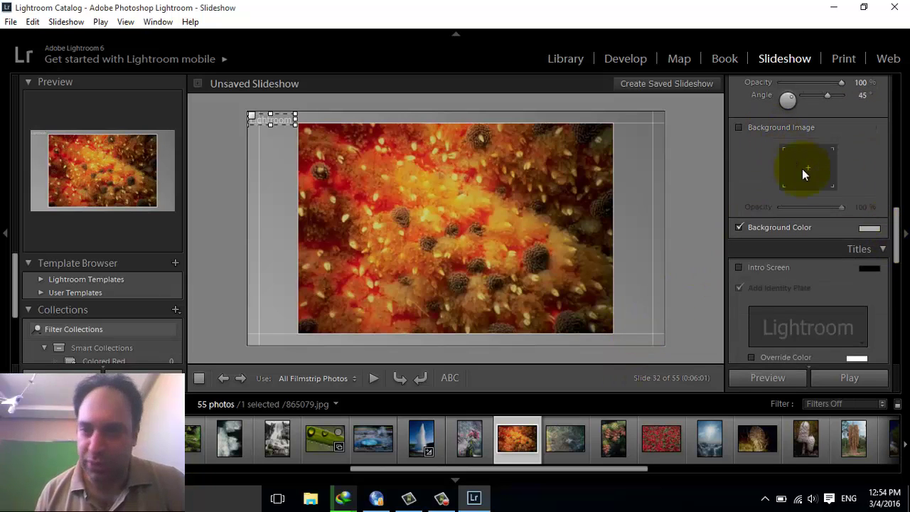
{"action": "left_click_drag", "start_coordinate": [895, 238], "coordinate": [895, 254]}
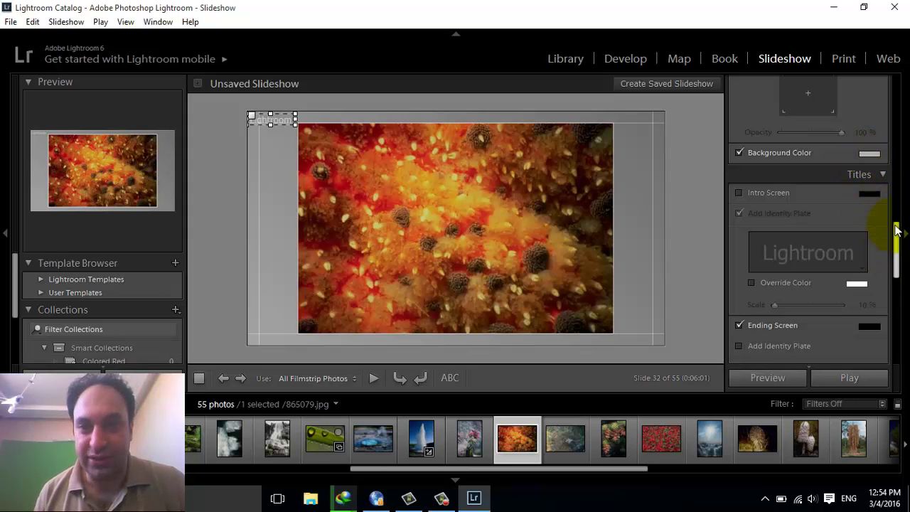
{"action": "left_click_drag", "start_coordinate": [895, 231], "coordinate": [895, 240]}
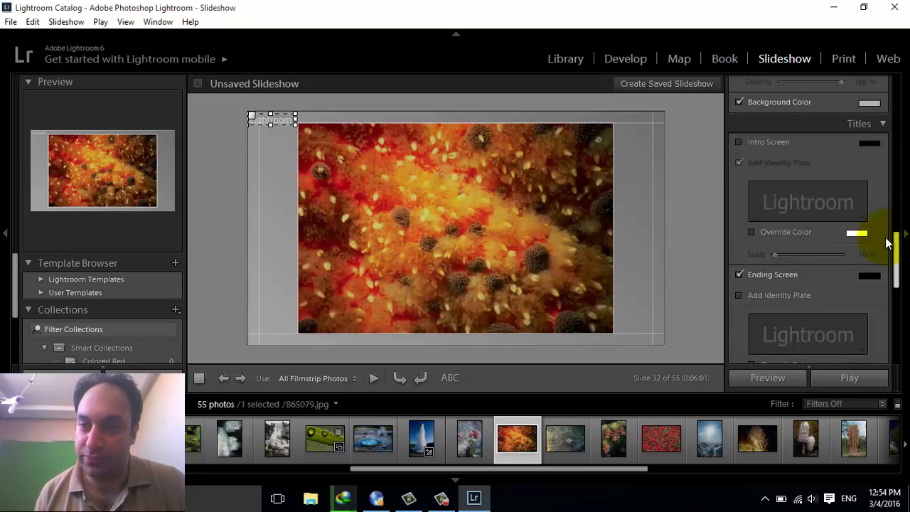
{"action": "left_click_drag", "start_coordinate": [895, 240], "coordinate": [890, 260]}
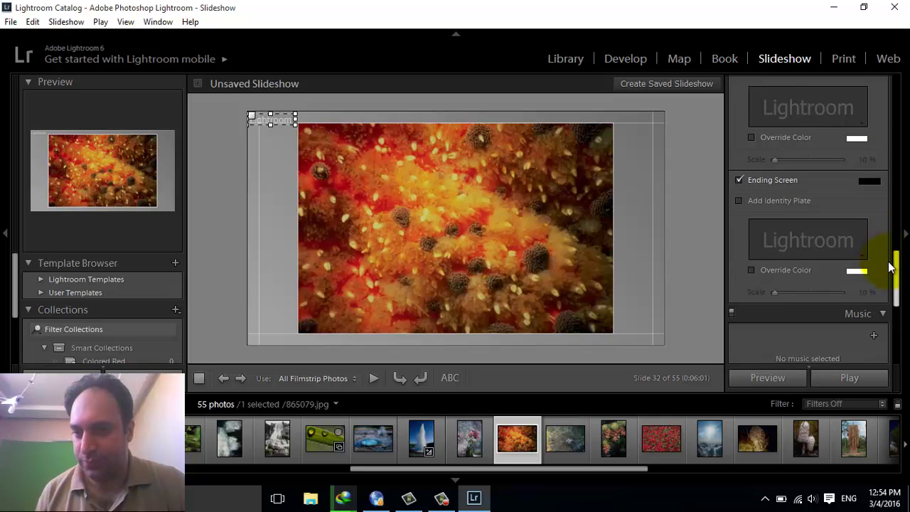
{"action": "scroll", "coordinate": [888, 278], "scroll_direction": "down", "scroll_amount": 2}
{"action": "scroll", "coordinate": [880, 290], "scroll_direction": "down", "scroll_amount": 2}
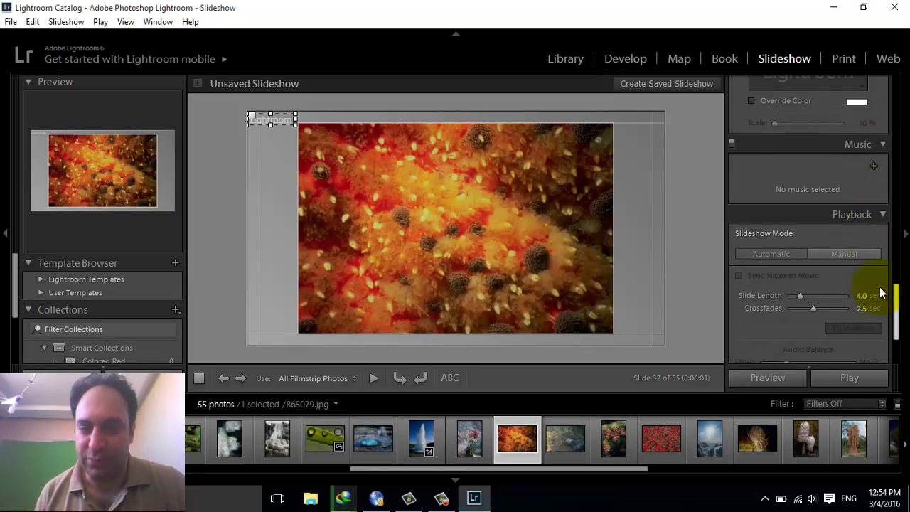
{"action": "scroll", "coordinate": [877, 302], "scroll_direction": "down", "scroll_amount": 1}
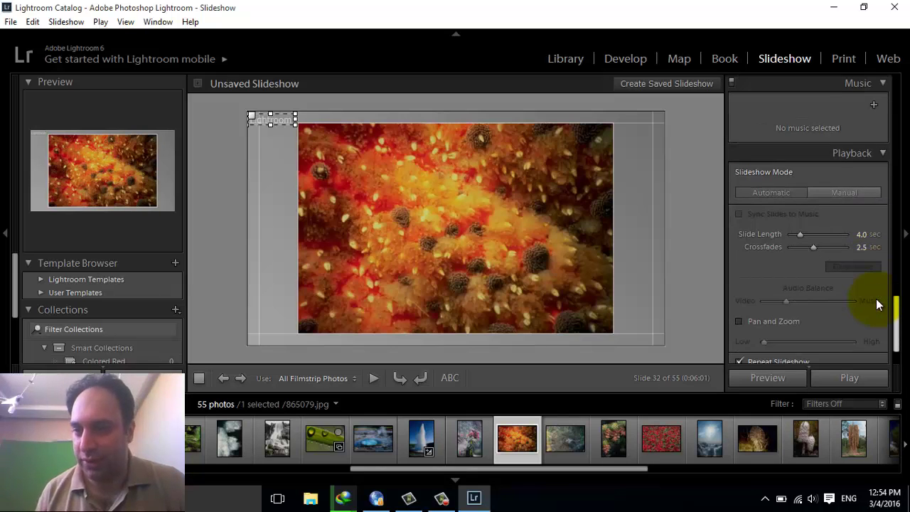
{"action": "scroll", "coordinate": [876, 306], "scroll_direction": "down", "scroll_amount": 1}
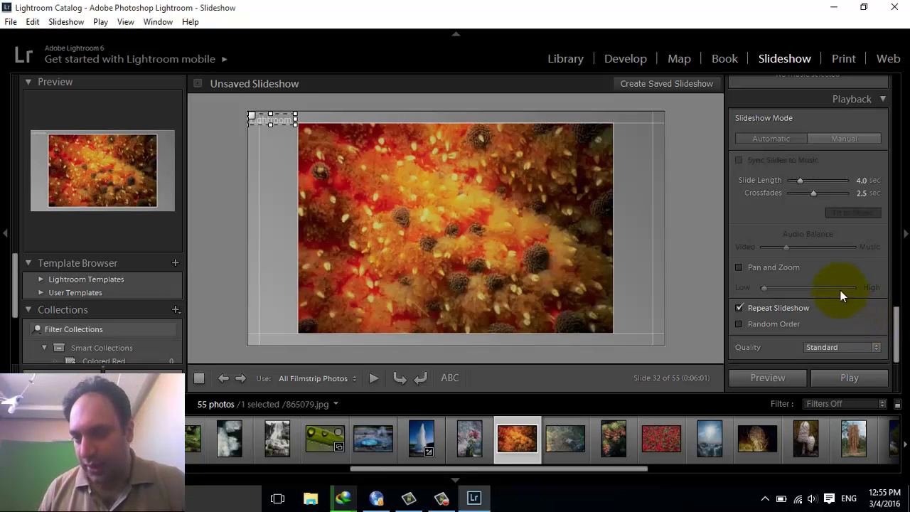
{"action": "scroll", "coordinate": [796, 257], "scroll_direction": "up", "scroll_amount": 2}
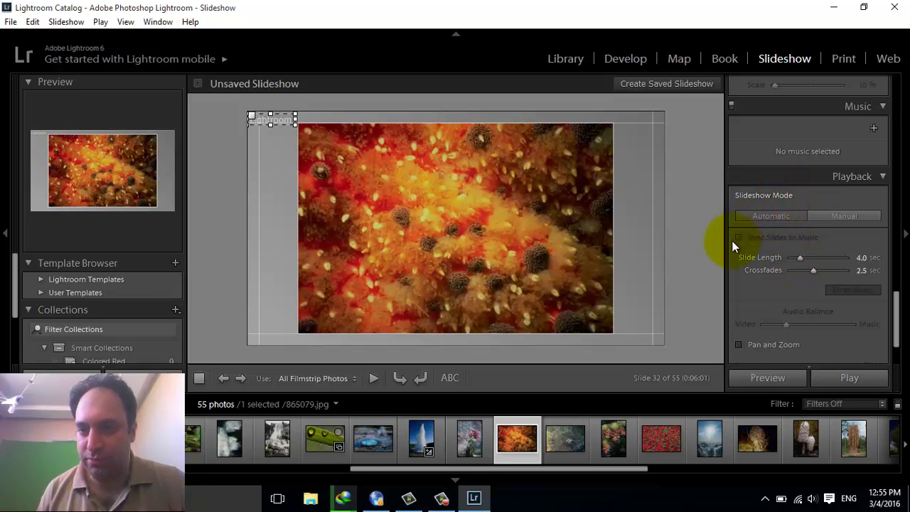
- Play the slideshow full screen, then exit with Esc back to the editor at slide 33
{"action": "left_click", "coordinate": [847, 379]}
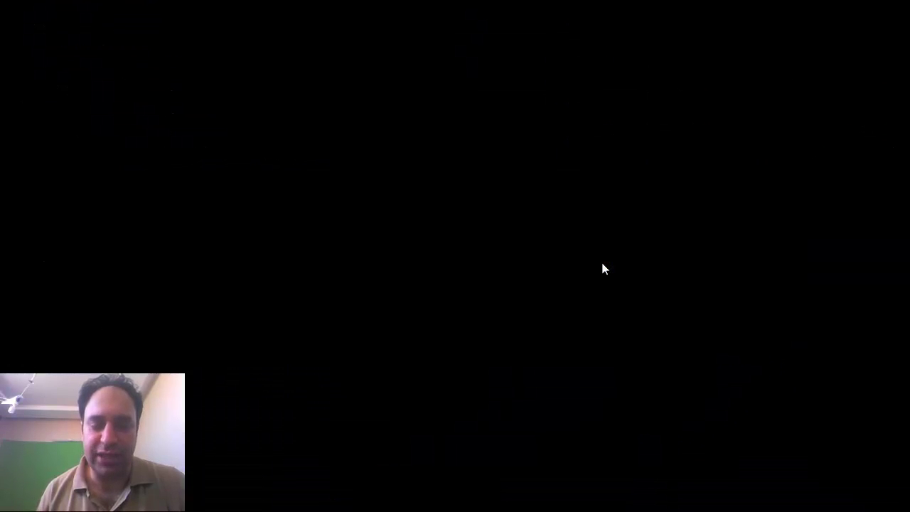
{"action": "left_click", "coordinate": [602, 264]}
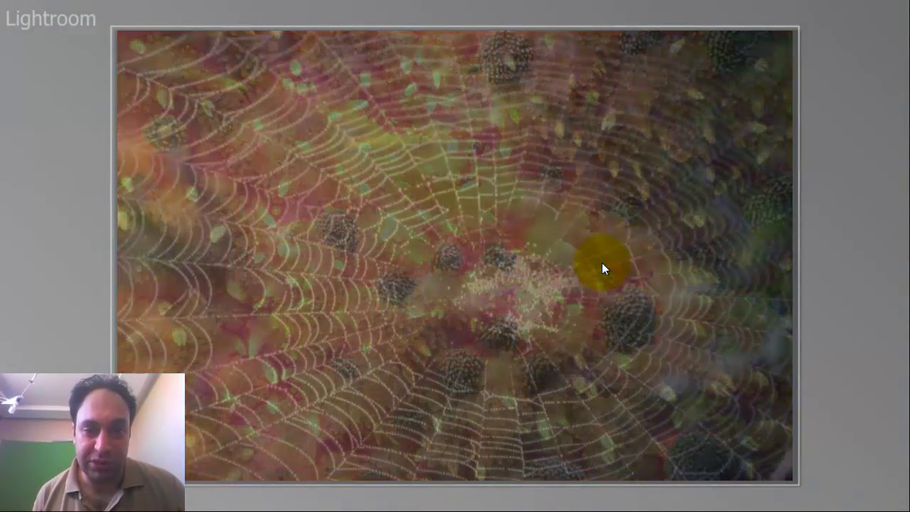
{"action": "key", "text": "Escape"}
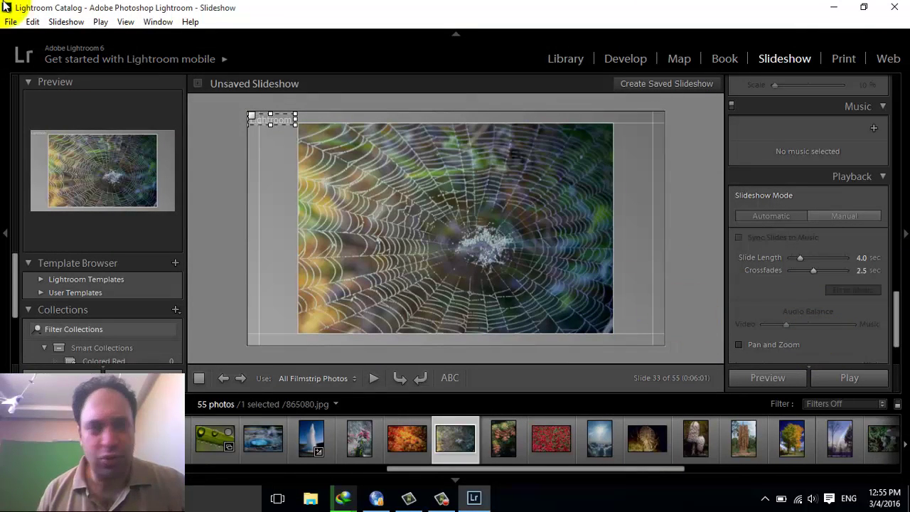
- Change the Playback panel Quality from Standard to High and bring up the File menu
{"action": "left_click", "coordinate": [11, 21]}
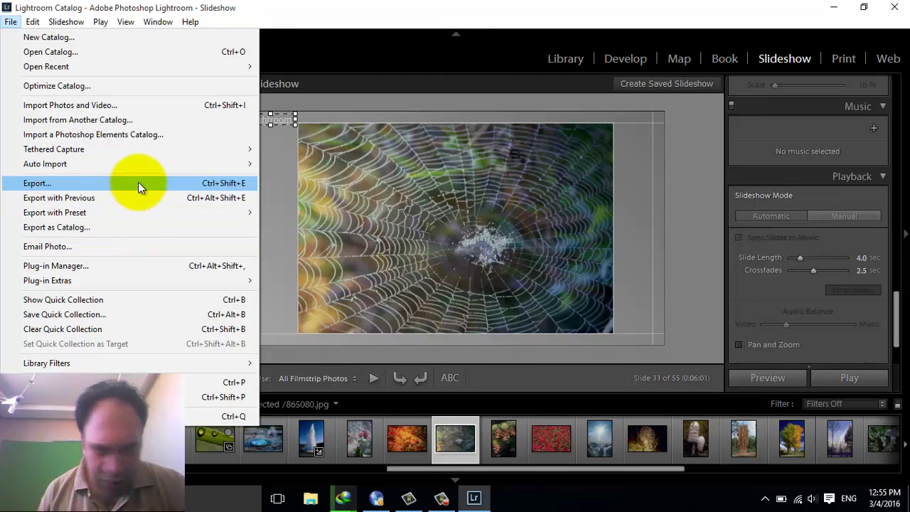
{"action": "left_click", "coordinate": [732, 292]}
{"action": "scroll", "coordinate": [853, 271], "scroll_direction": "down", "scroll_amount": 2}
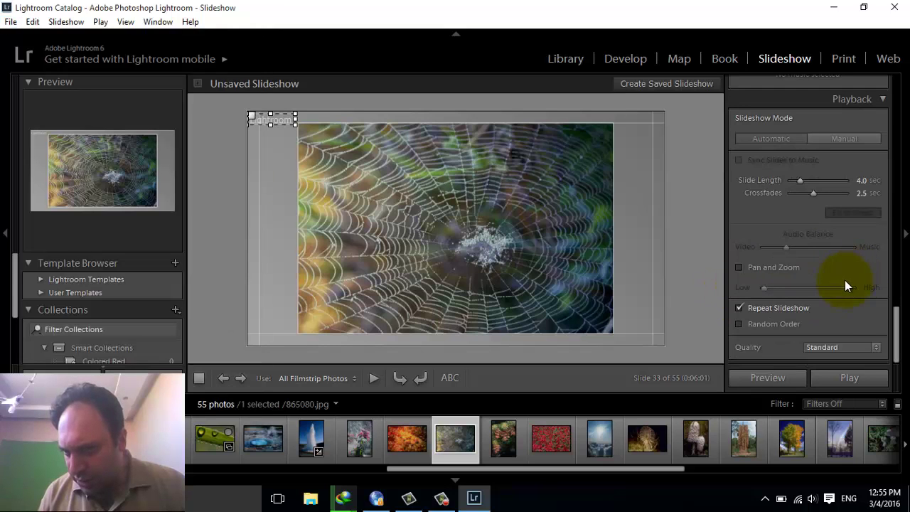
{"action": "left_click", "coordinate": [833, 346]}
{"action": "left_click", "coordinate": [821, 393]}
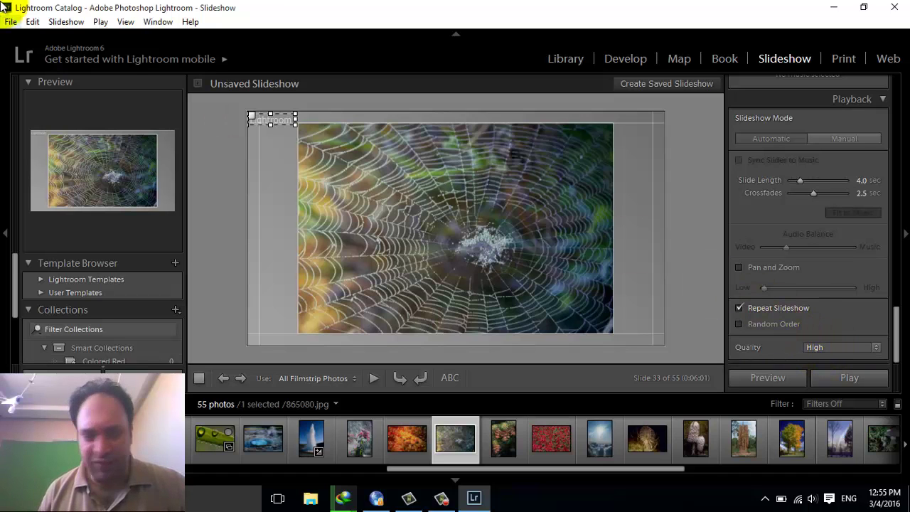
{"action": "left_click", "coordinate": [11, 23]}
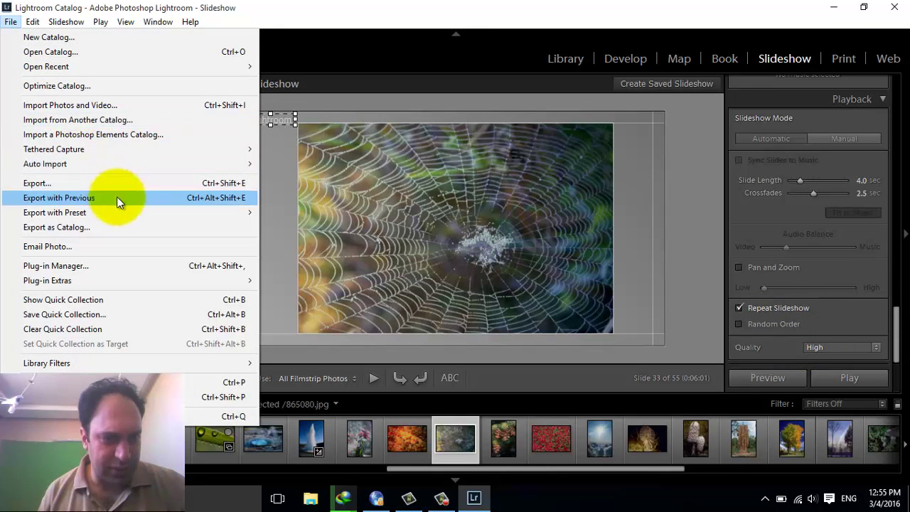
- Review the Export One File dialog sections with metadata at All Metadata, then cancel without exporting
{"action": "left_click", "coordinate": [96, 181]}
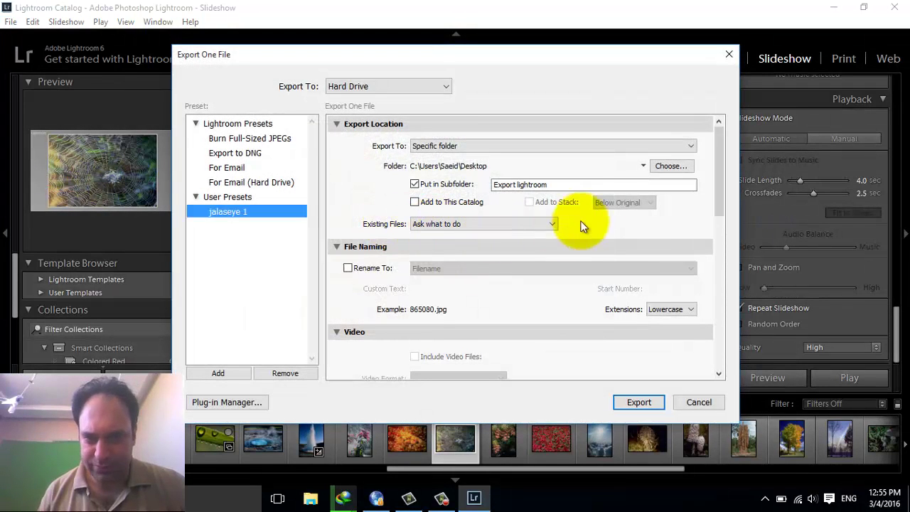
{"action": "scroll", "coordinate": [721, 190], "scroll_direction": "down", "scroll_amount": 3}
{"action": "scroll", "coordinate": [721, 193], "scroll_direction": "down", "scroll_amount": 2}
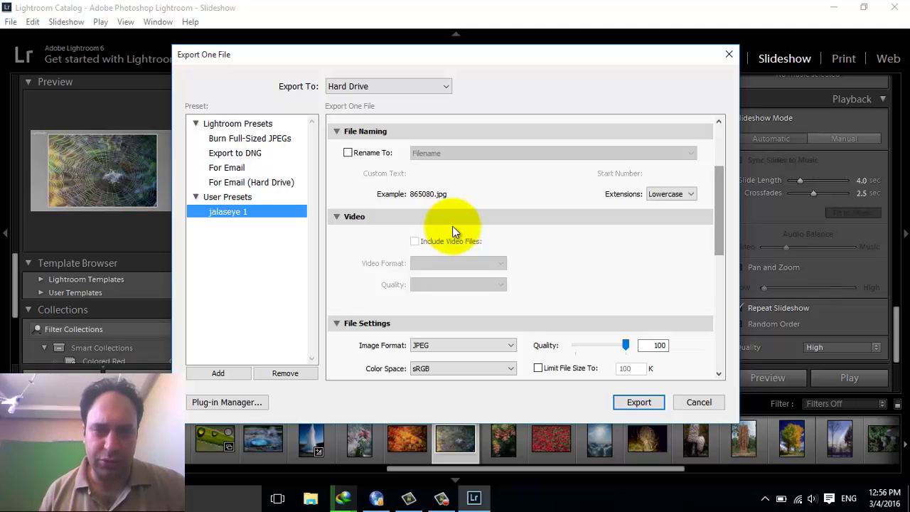
{"action": "scroll", "coordinate": [452, 226], "scroll_direction": "up", "scroll_amount": 2}
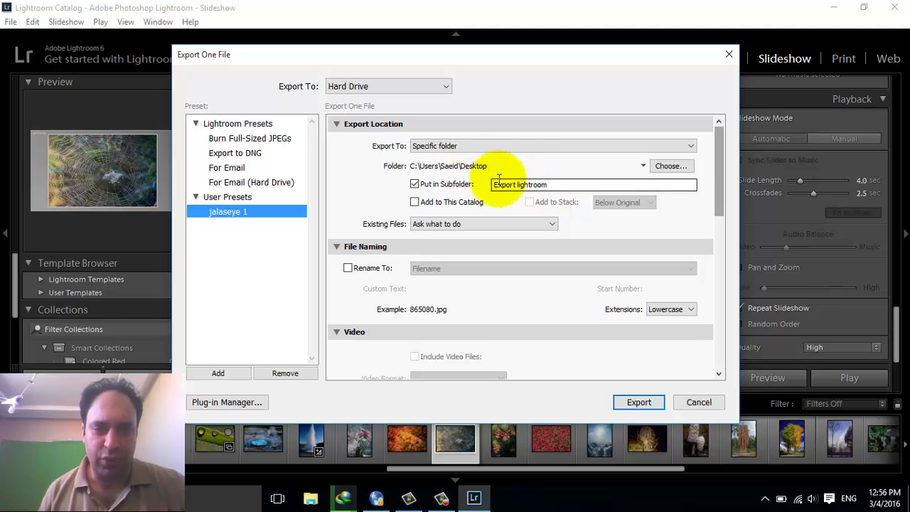
{"action": "scroll", "coordinate": [521, 200], "scroll_direction": "down", "scroll_amount": 10}
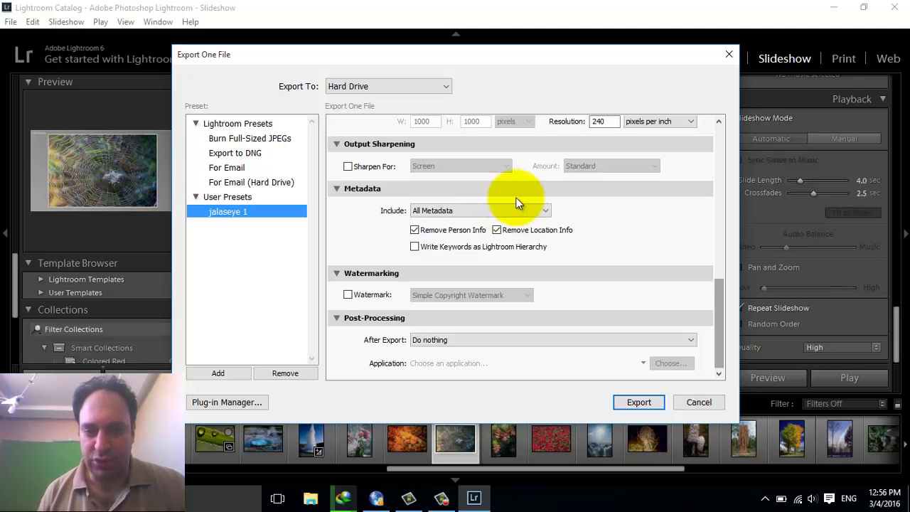
{"action": "scroll", "coordinate": [540, 210], "scroll_direction": "up", "scroll_amount": 2}
{"action": "scroll", "coordinate": [540, 210], "scroll_direction": "up", "scroll_amount": 1}
{"action": "scroll", "coordinate": [541, 211], "scroll_direction": "down", "scroll_amount": 2}
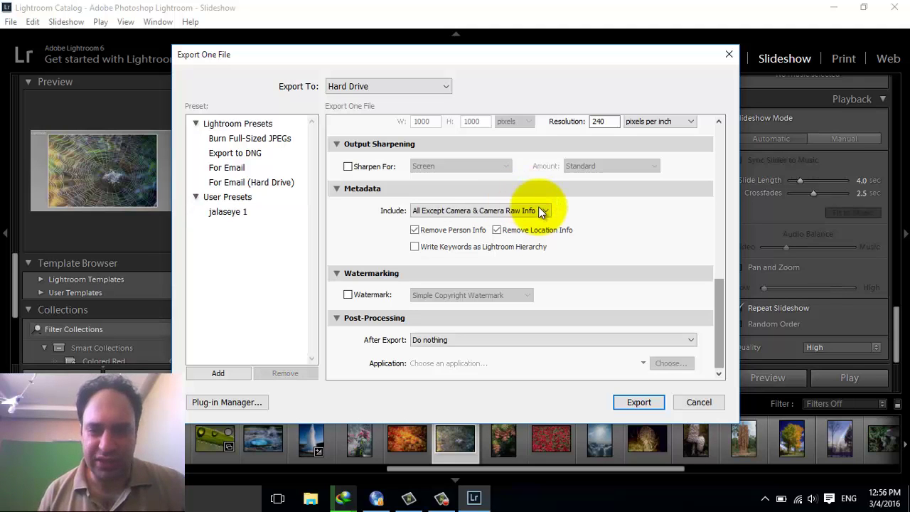
{"action": "scroll", "coordinate": [542, 211], "scroll_direction": "down", "scroll_amount": 1}
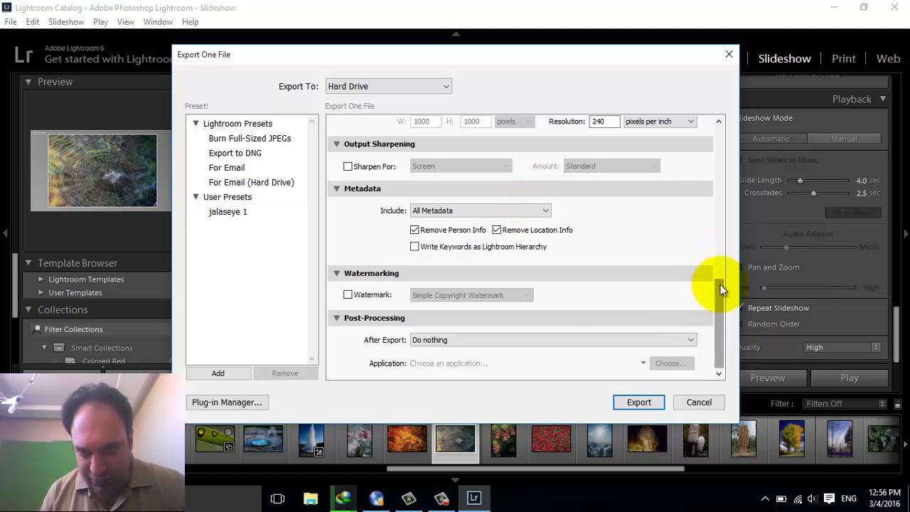
{"action": "left_click_drag", "start_coordinate": [720, 284], "coordinate": [719, 189]}
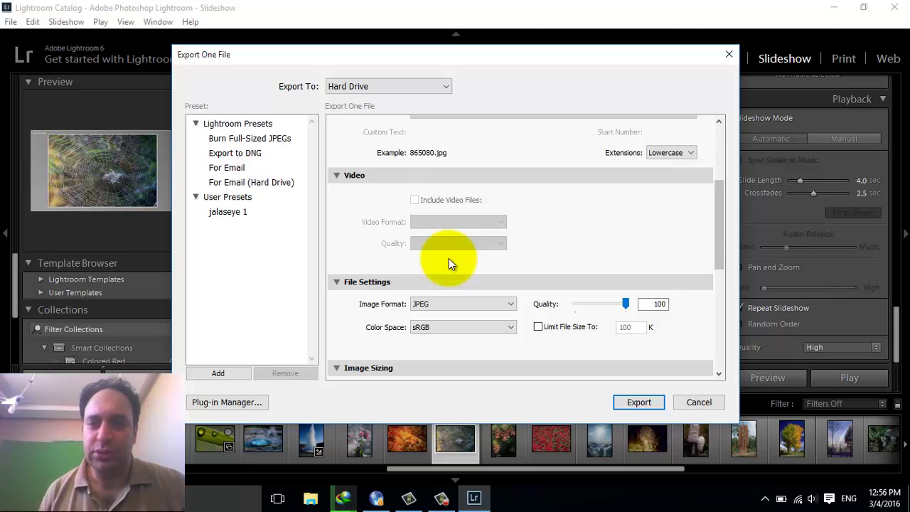
{"action": "scroll", "coordinate": [449, 258], "scroll_direction": "up", "scroll_amount": 3}
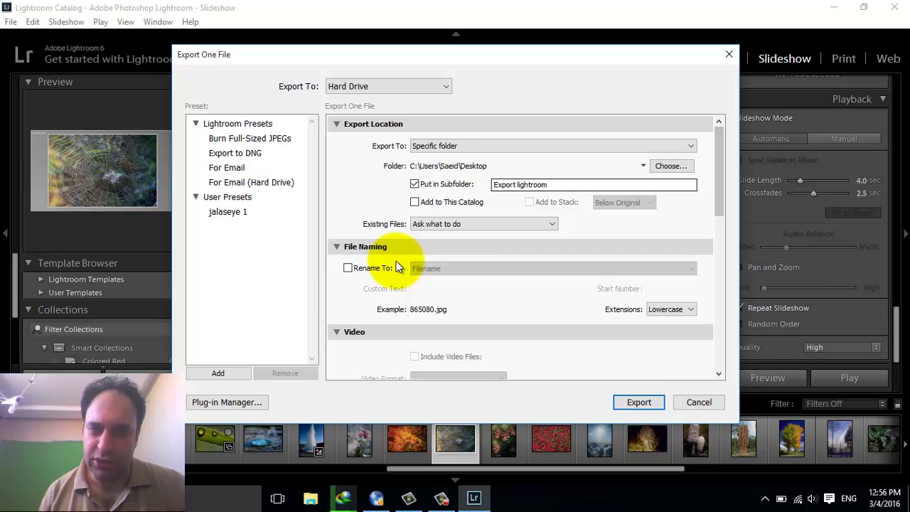
{"action": "scroll", "coordinate": [396, 261], "scroll_direction": "down", "scroll_amount": 10}
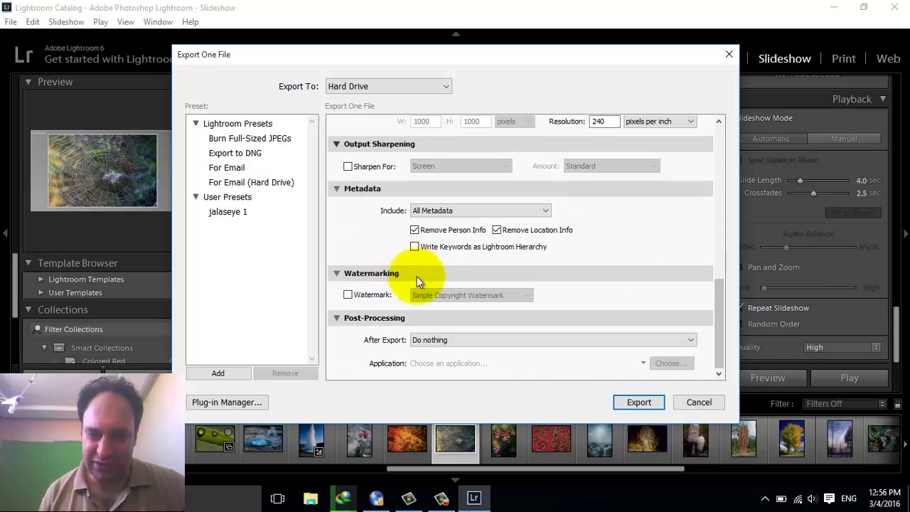
{"action": "left_click", "coordinate": [693, 401]}
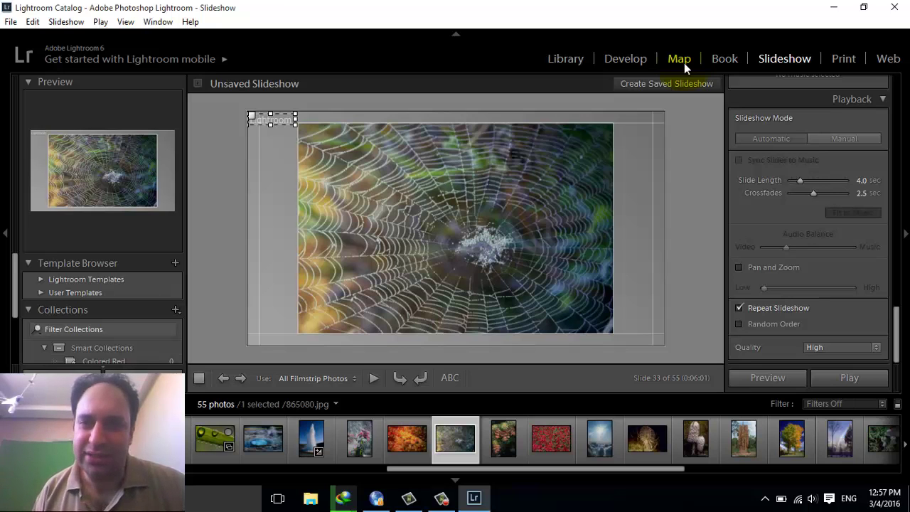
- Open the Map module, then pan and zoom the map to frame Iran
{"action": "left_click", "coordinate": [683, 62]}
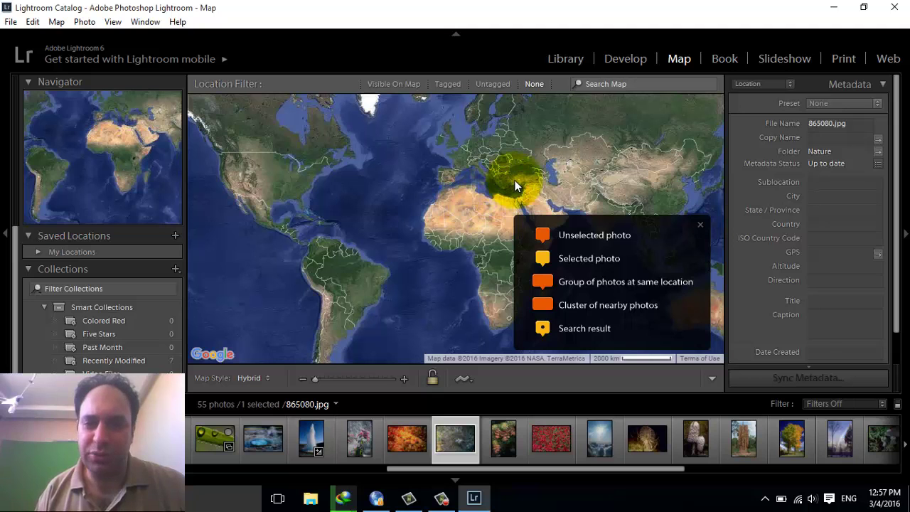
{"action": "mouse_move", "coordinate": [518, 189]}
{"action": "left_mouse_down"}
{"action": "mouse_move", "coordinate": [397, 175]}
{"action": "mouse_move", "coordinate": [435, 182]}
{"action": "left_mouse_up"}
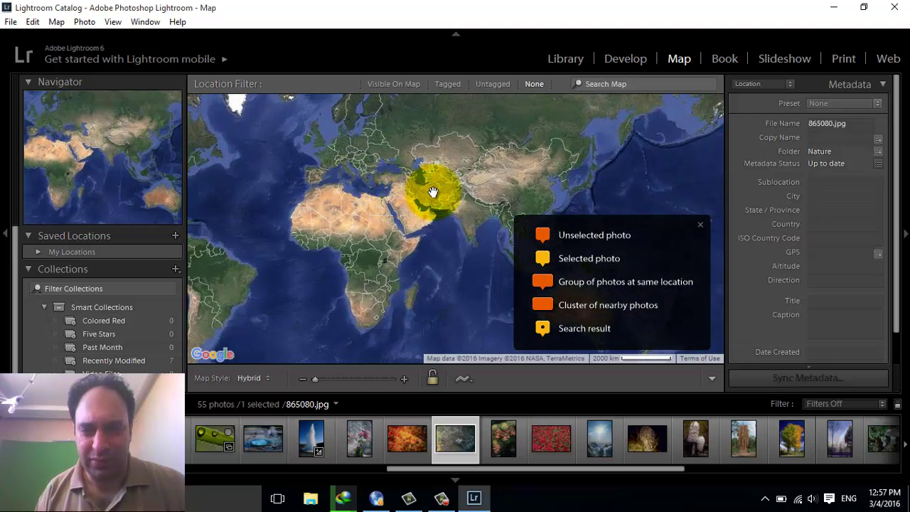
{"action": "scroll", "coordinate": [434, 192], "scroll_direction": "up", "scroll_amount": 1}
{"action": "scroll", "coordinate": [424, 205], "scroll_direction": "up", "scroll_amount": 1}
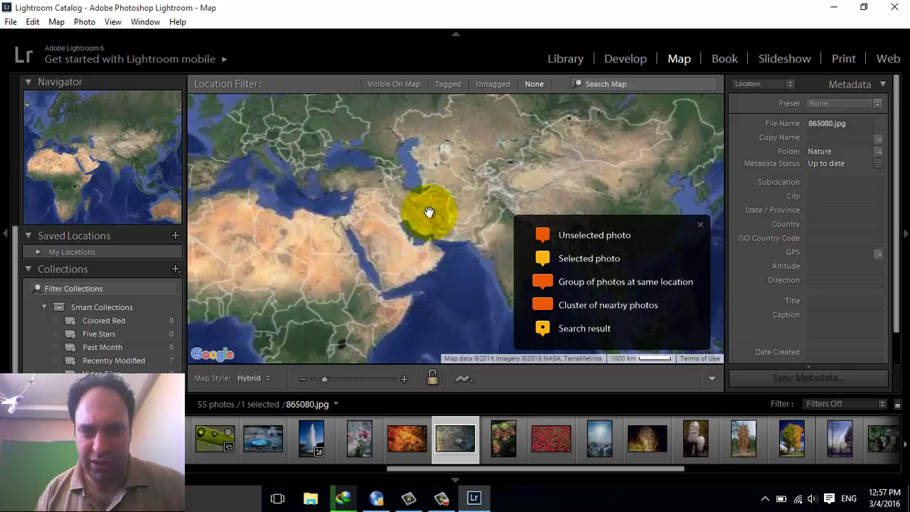
{"action": "left_click_drag", "start_coordinate": [424, 205], "coordinate": [424, 222]}
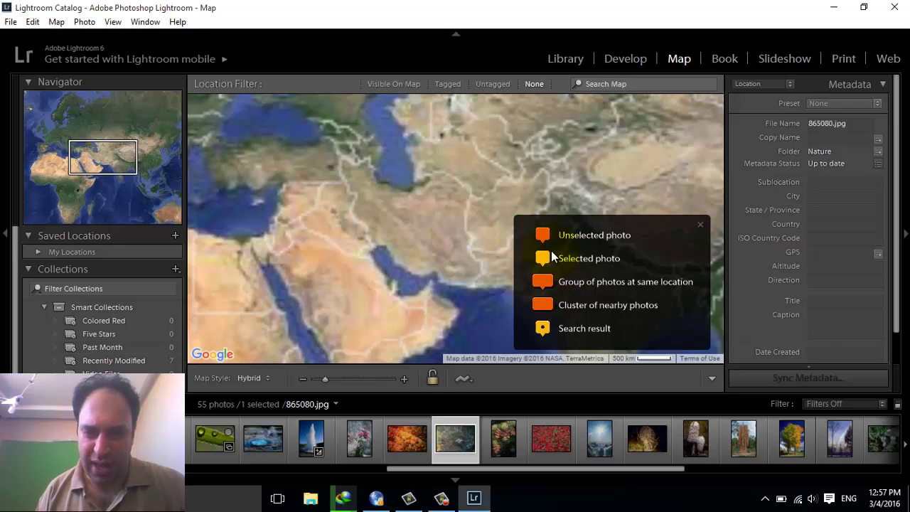
{"action": "left_click", "coordinate": [451, 229]}
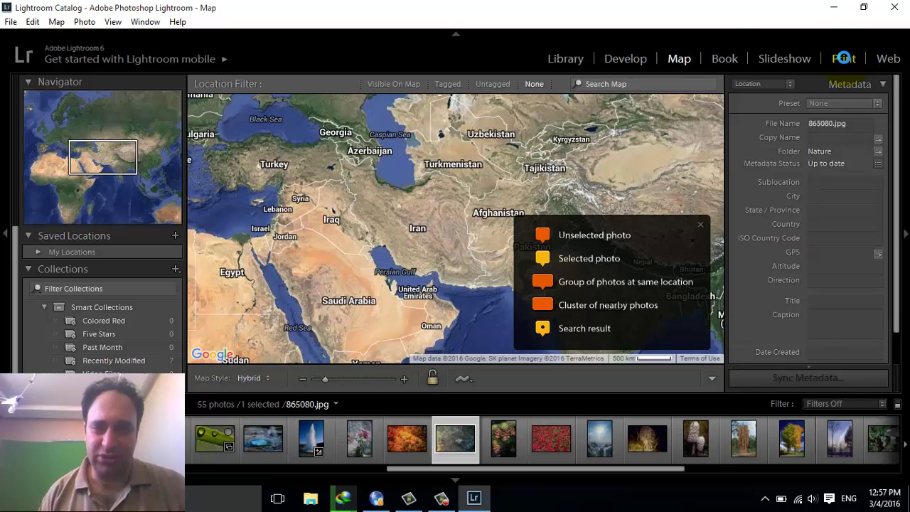
- Switch to the Print module to lay out the spider-web photo as a Letter print
{"action": "left_click", "coordinate": [844, 57]}
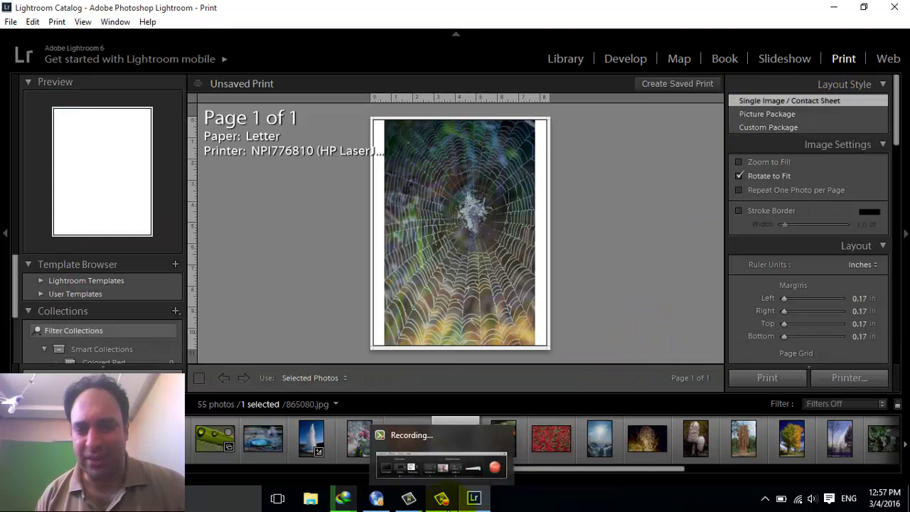
{"action": "left_click", "coordinate": [440, 497]}
{"action": "left_click", "coordinate": [881, 436]}
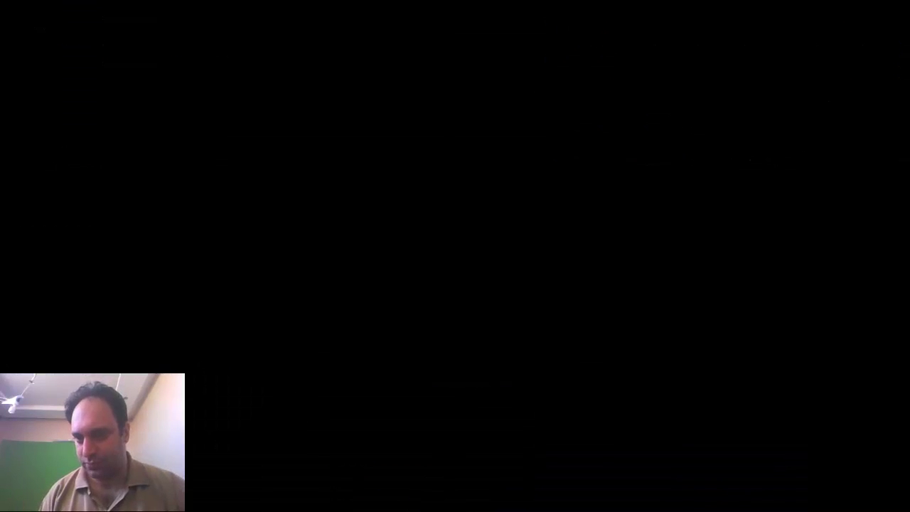